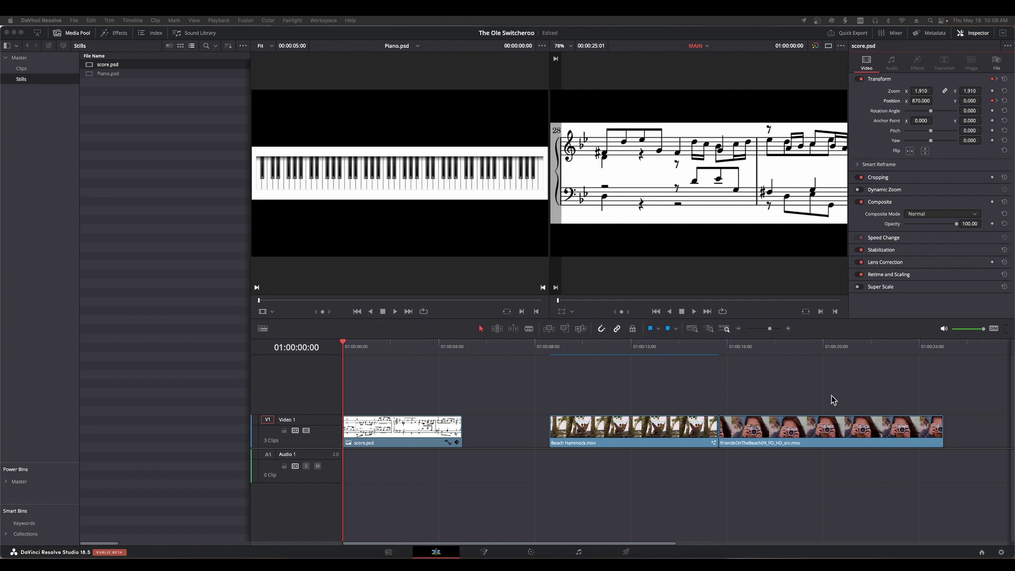
# Select the score.psd clip on the V1 track of the timeline
pyautogui.click(407, 426)
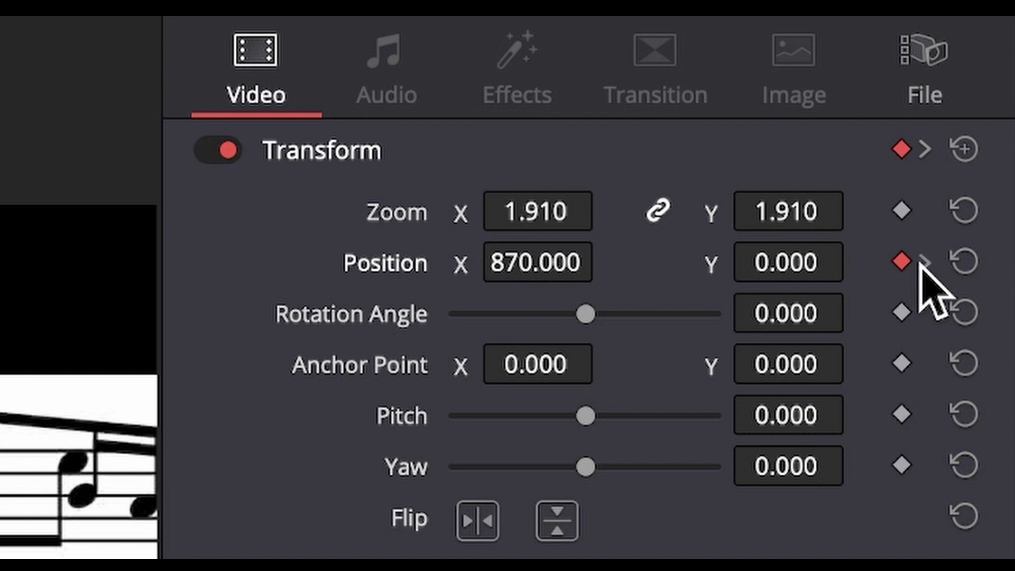
pyautogui.click(923, 260)
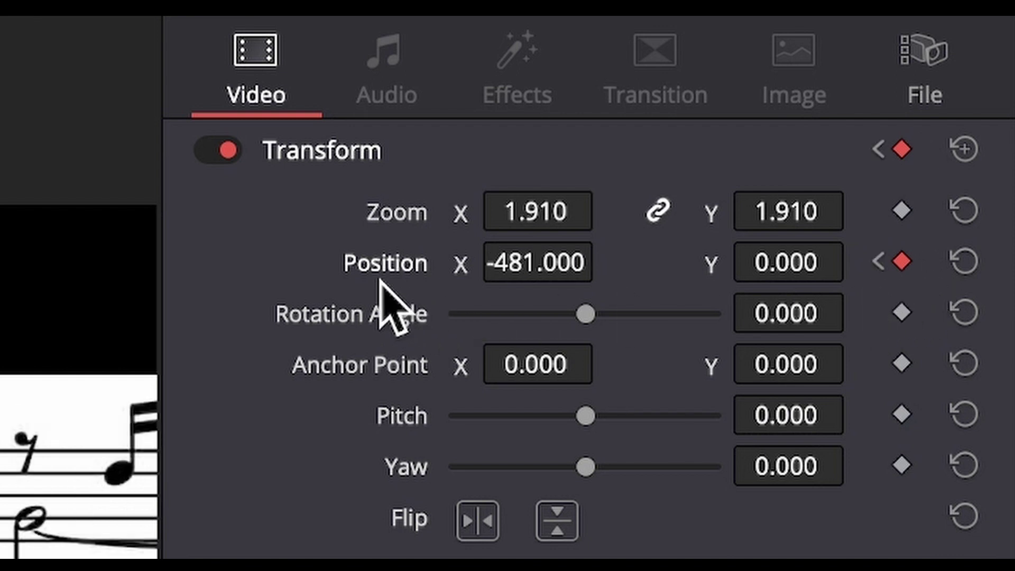
pyautogui.click(878, 263)
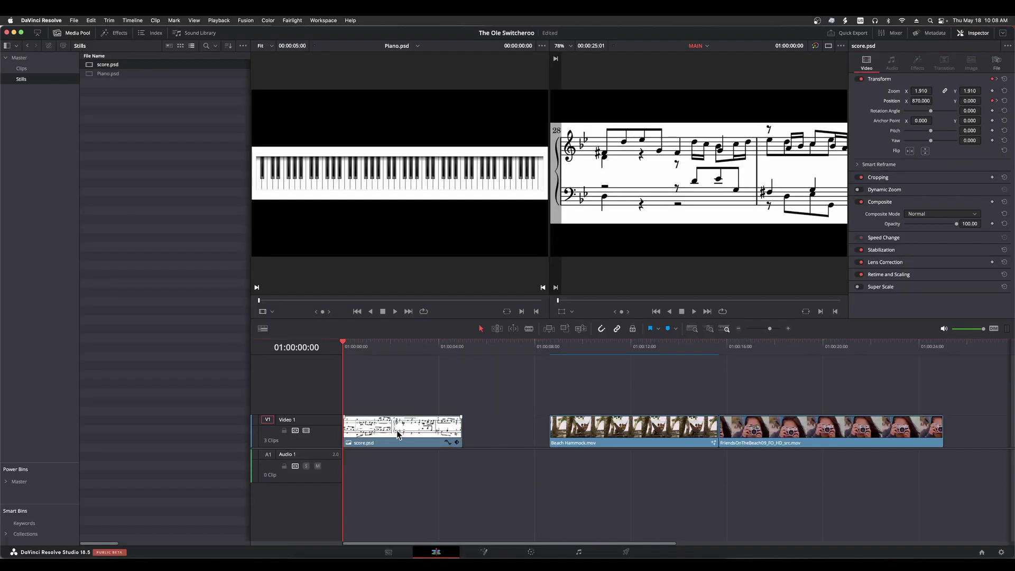
# Play score.psd's sliding animation, return to the start, and activate the Piano.psd source viewer
pyautogui.click(397, 430)
pyautogui.press('space')
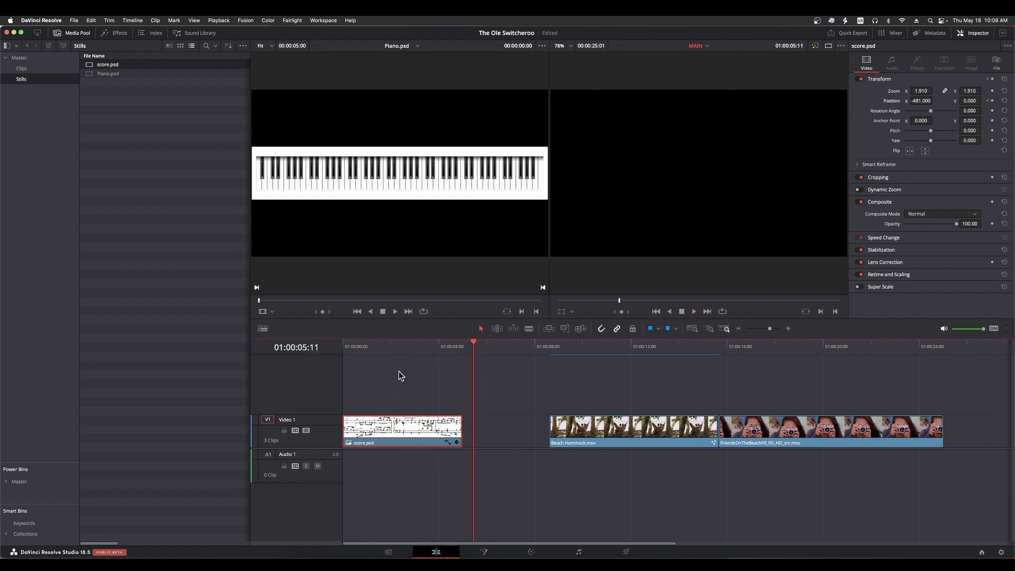
pyautogui.press('Home')
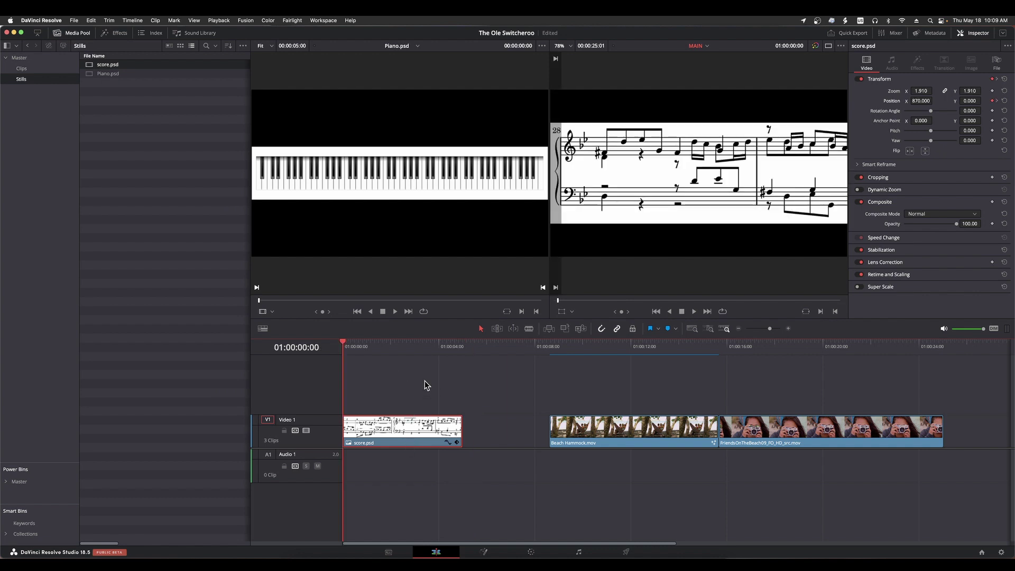
pyautogui.click(362, 184)
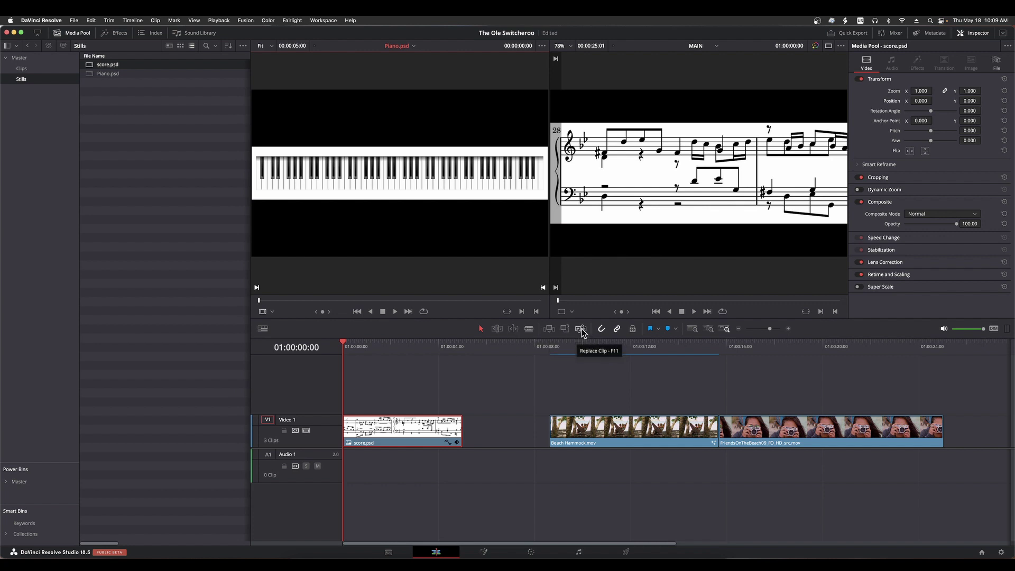
# Drop Piano.psd on the timeline viewer's Replace overlay to swap out score.psd
pyautogui.moveTo(383, 172); pyautogui.dragTo(772, 159)
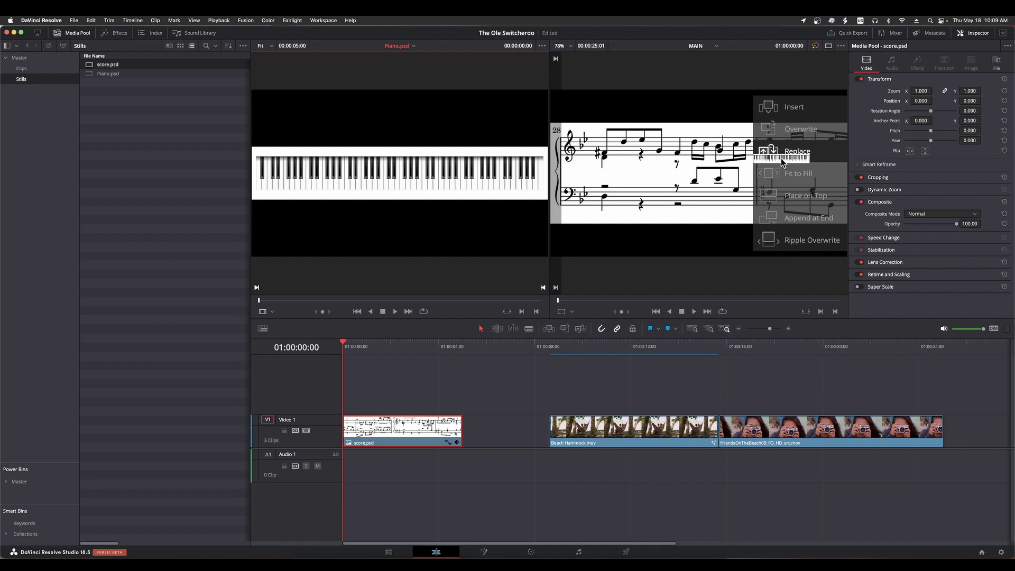
pyautogui.moveTo(781, 157); pyautogui.dragTo(781, 158)
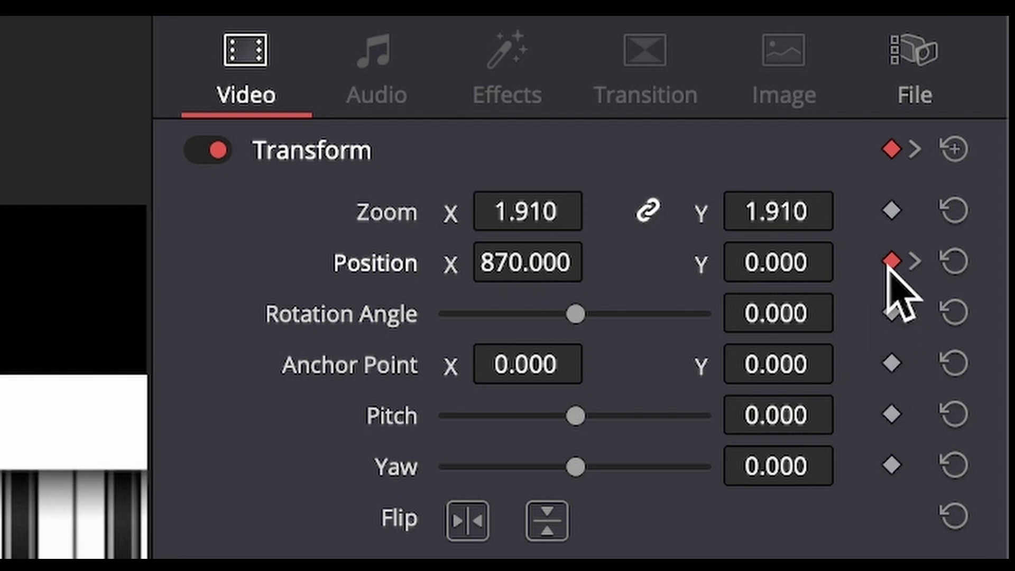
pyautogui.click(915, 261)
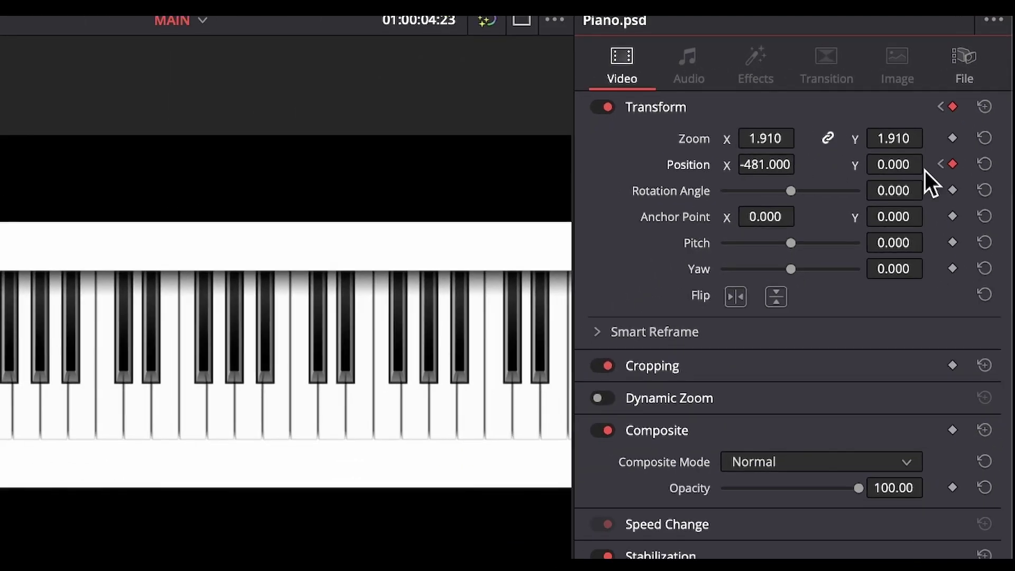
pyautogui.press('Home')
pyautogui.press('space')
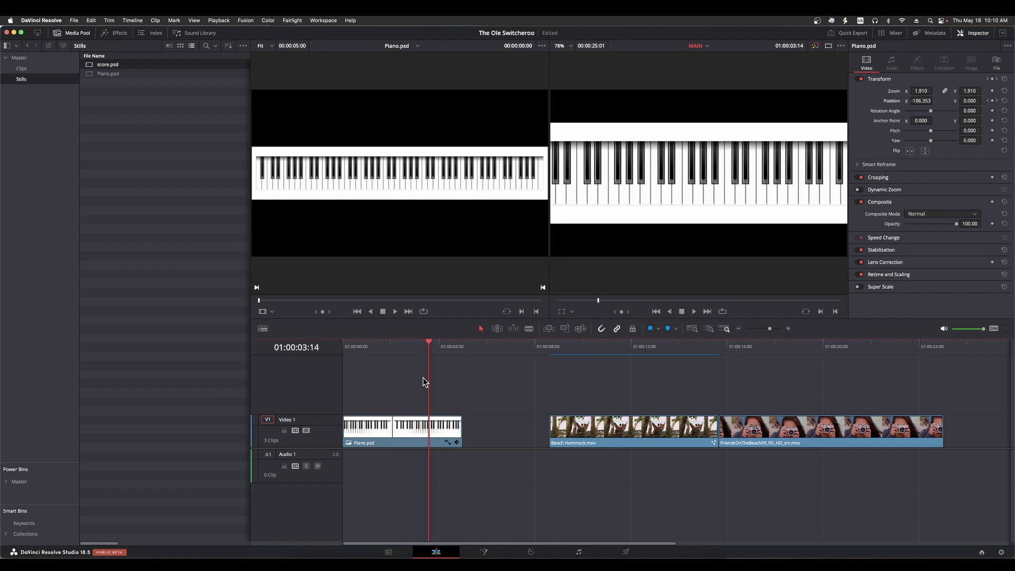
pyautogui.press('Home')
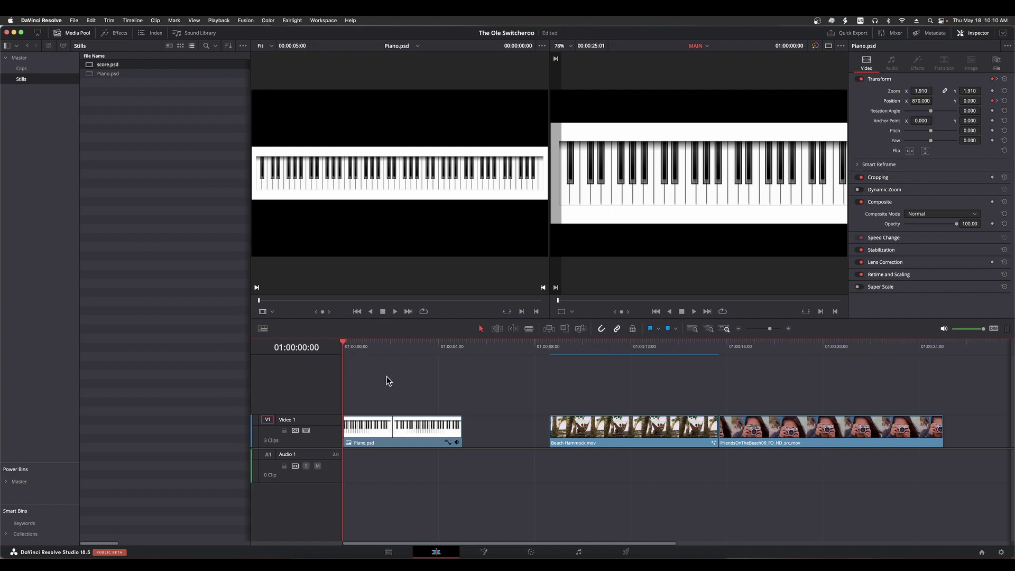
# Undo the replace, re-edit Piano.psd at 01:00:02:12, then undo it to restore score.psd
pyautogui.press('F11')
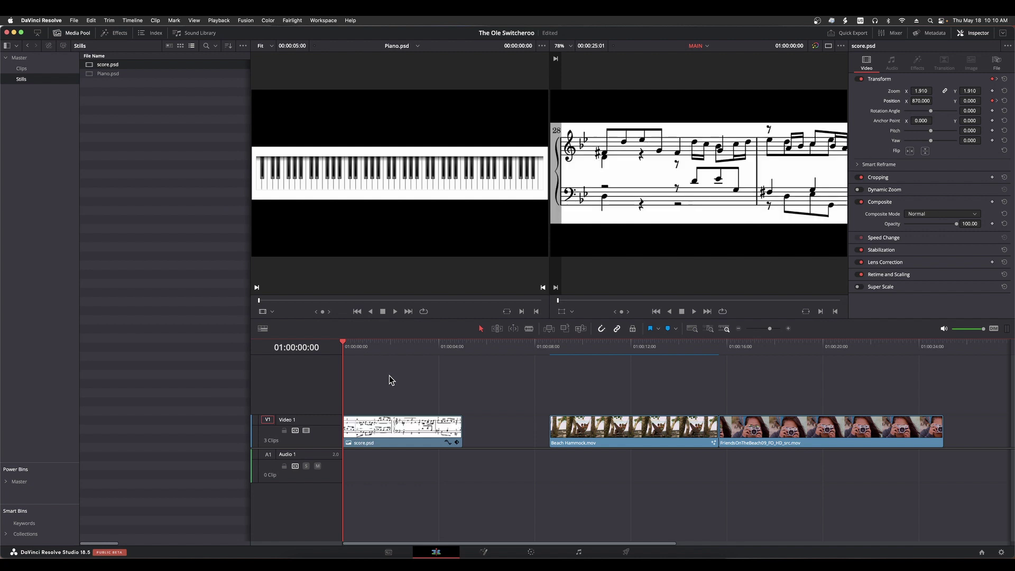
pyautogui.click(401, 344)
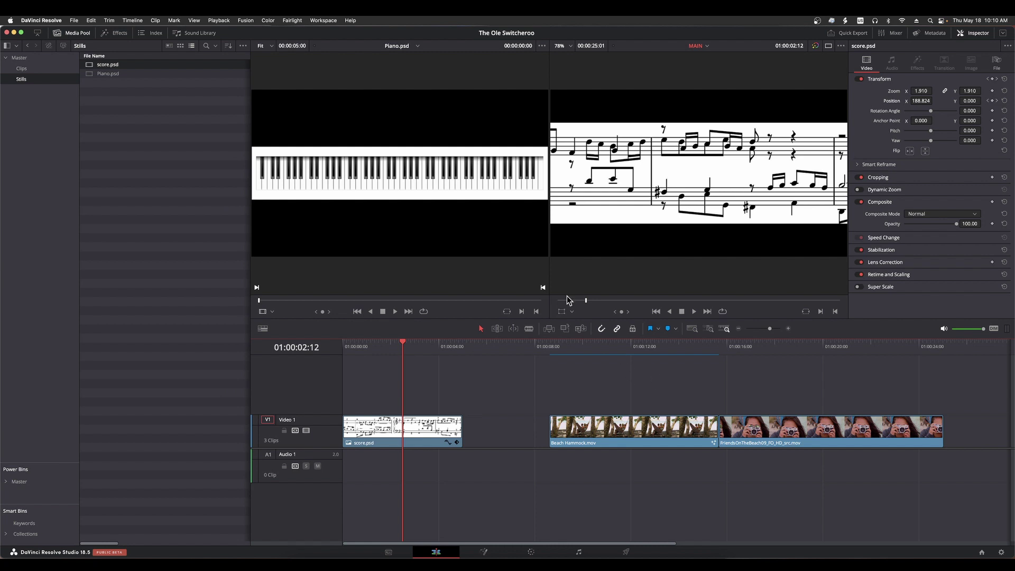
pyautogui.moveTo(401, 175); pyautogui.dragTo(798, 153)
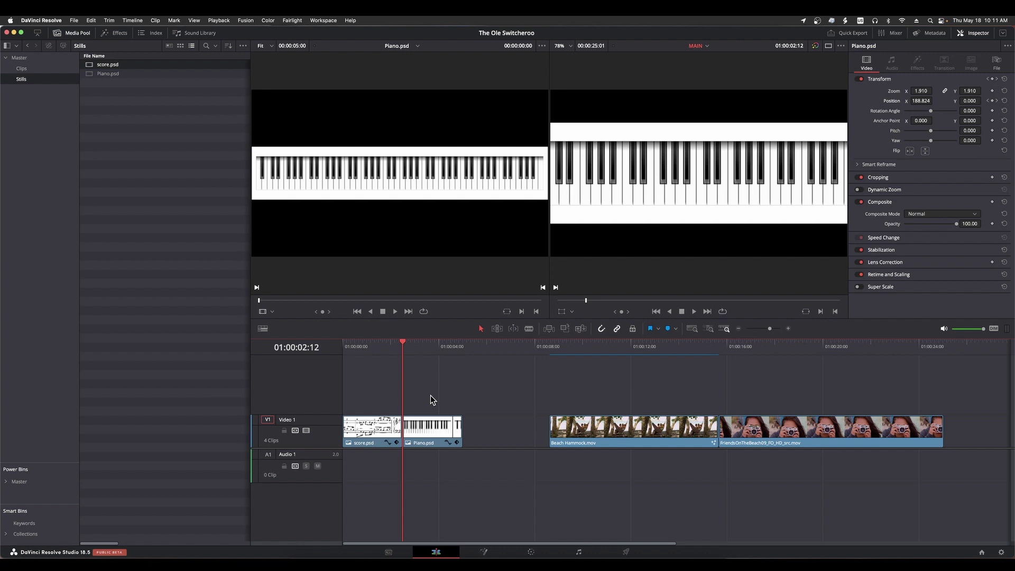
pyautogui.press('super+z')
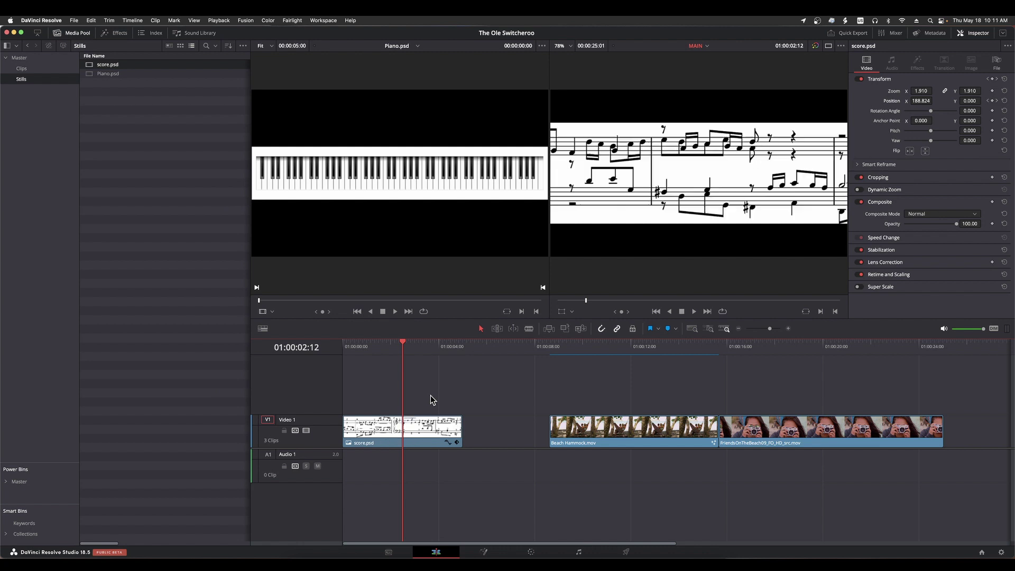
pyautogui.press('Home')
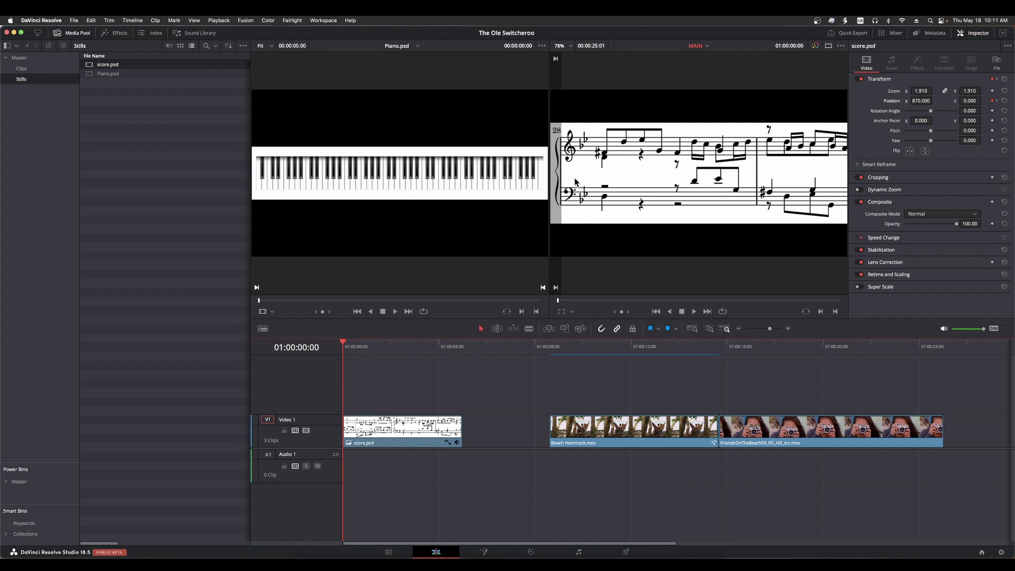
pyautogui.click(410, 431)
pyautogui.click(411, 346)
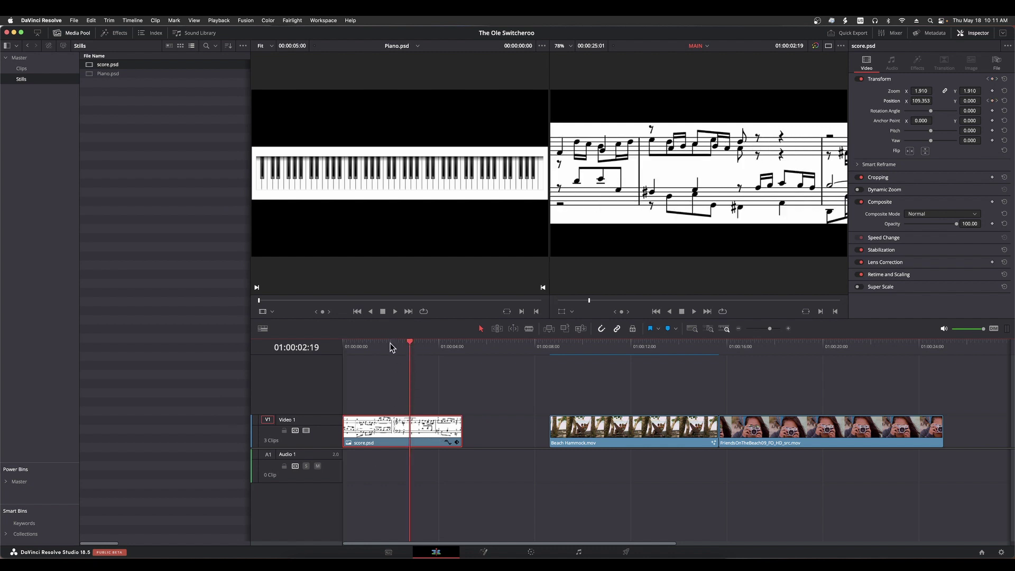
pyautogui.click(392, 348)
pyautogui.click(417, 369)
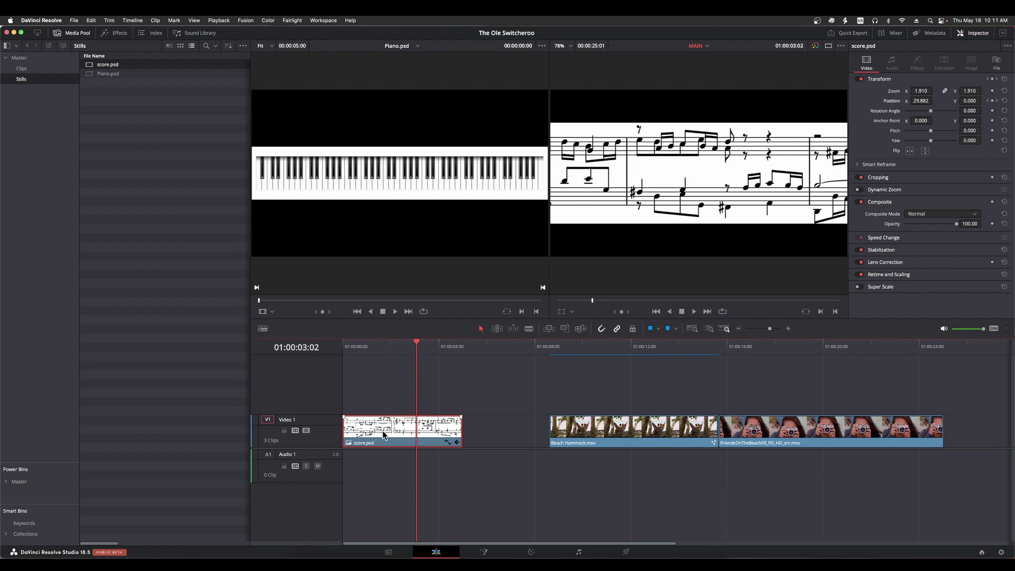
pyautogui.click(404, 343)
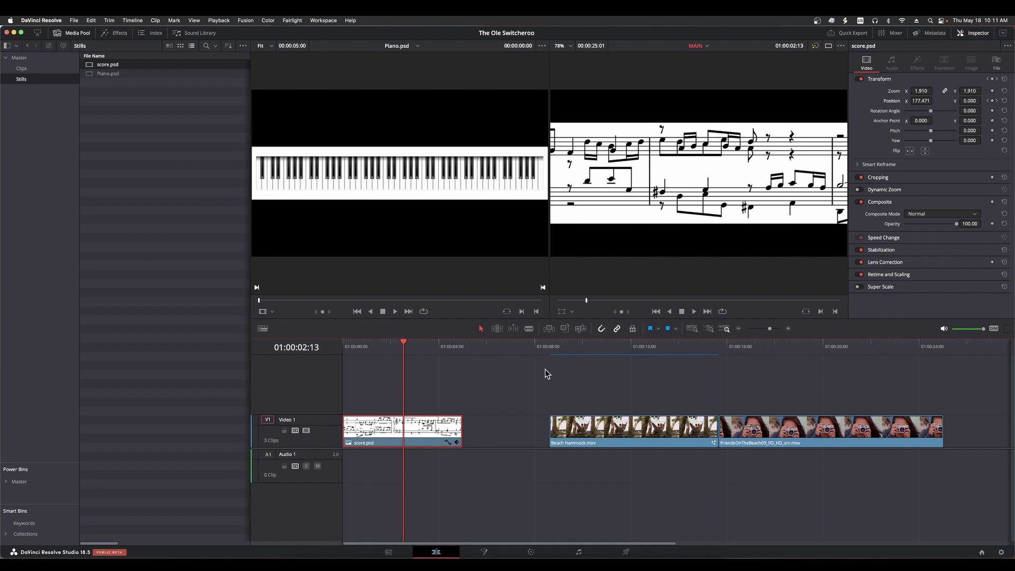
# Play through the Beach Hammock clip, then select FriendsOnTheBeach09_FO_HD_src.mov
pyautogui.click(551, 345)
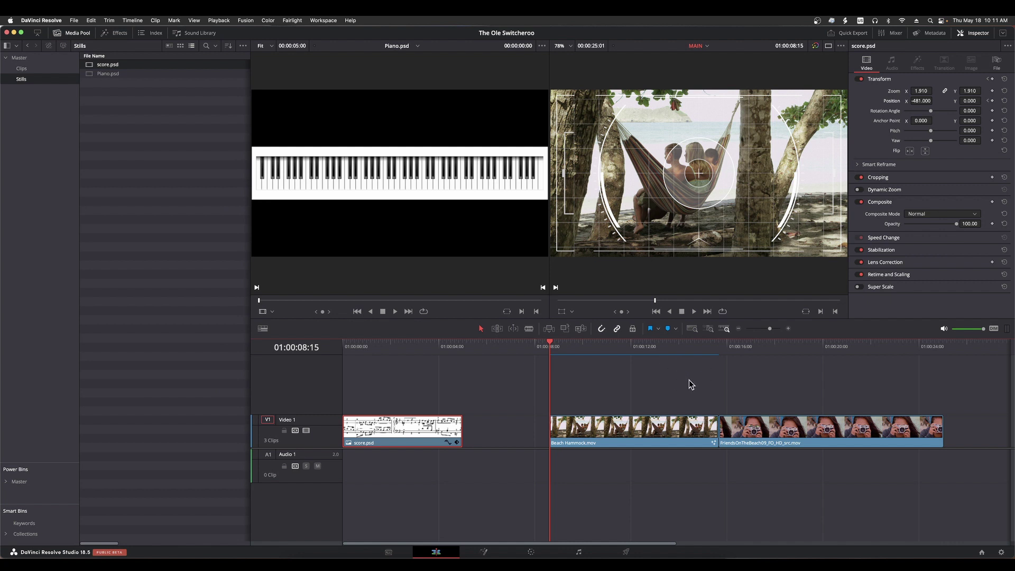
pyautogui.press('space')
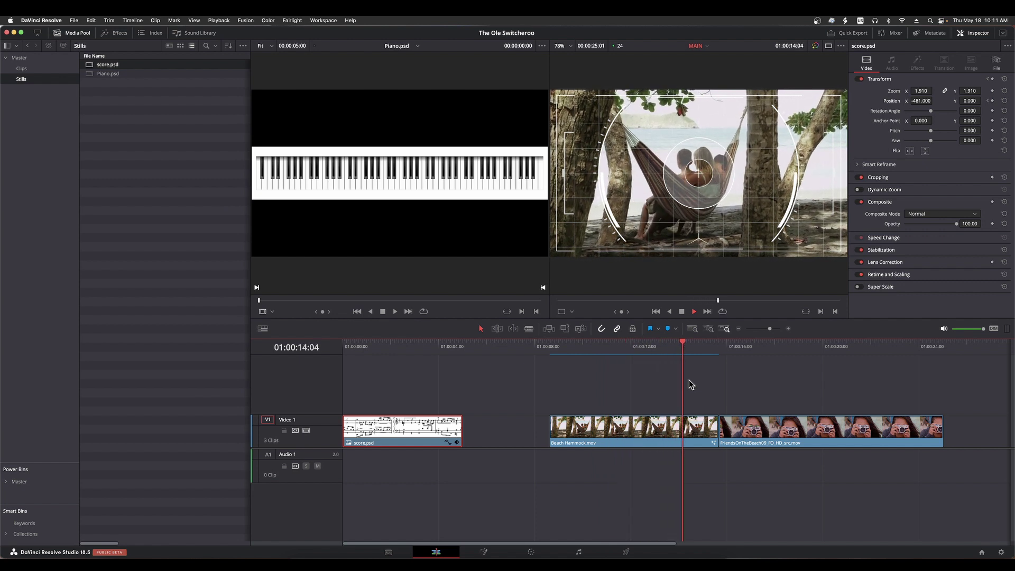
pyautogui.press('space')
pyautogui.press('space')
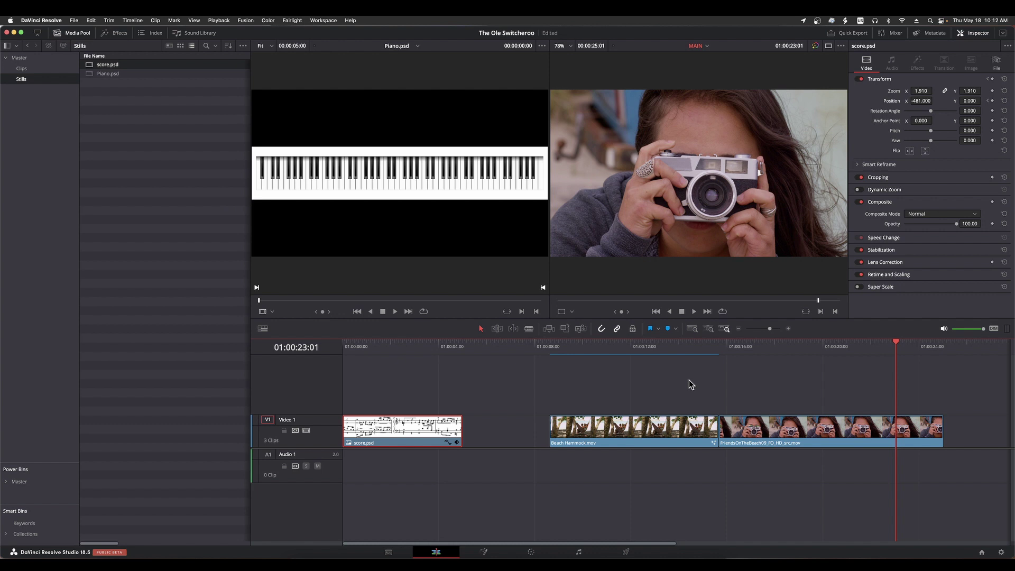
pyautogui.click(797, 437)
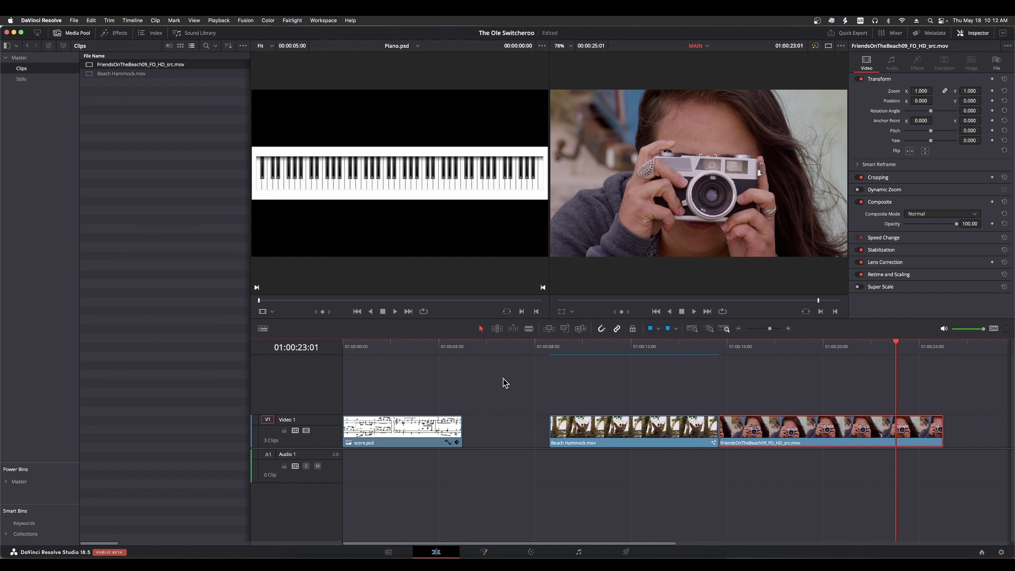
# Swap FriendsOnTheBeach09 with Beach Hammock using Cmd+Shift+, and play from 01:00:15:03
pyautogui.press('super+shift+comma')
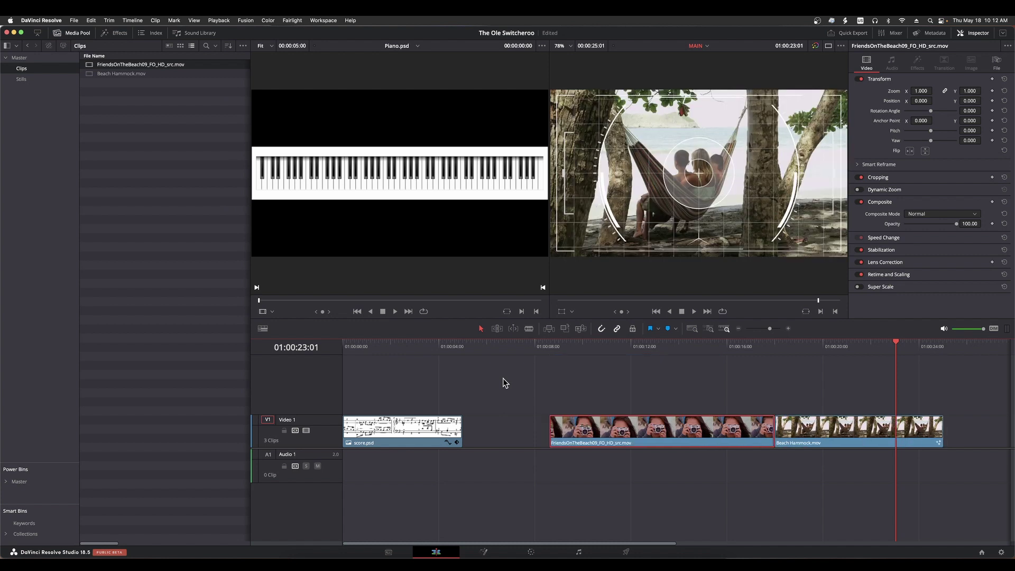
pyautogui.click(707, 343)
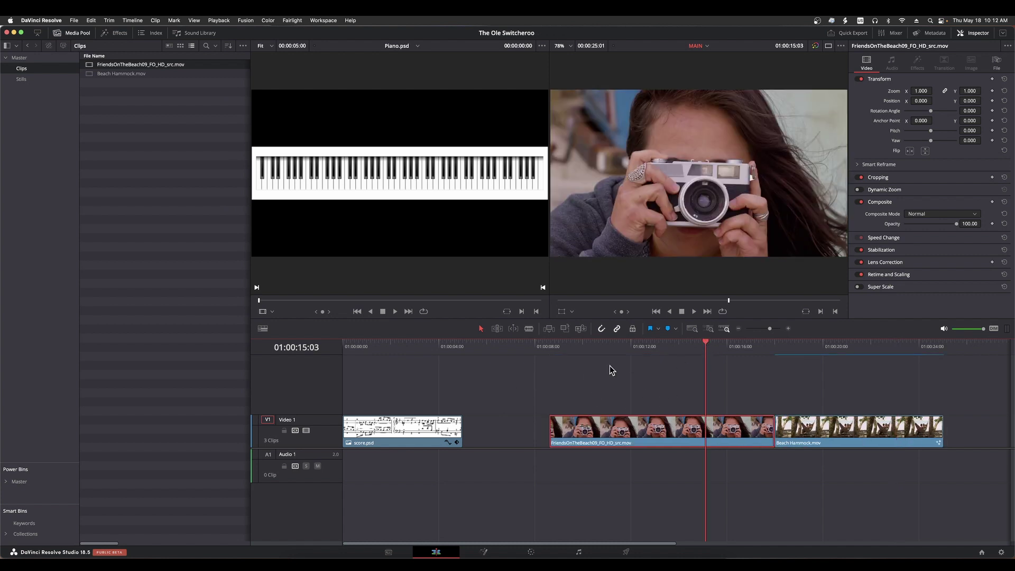
pyautogui.press('space')
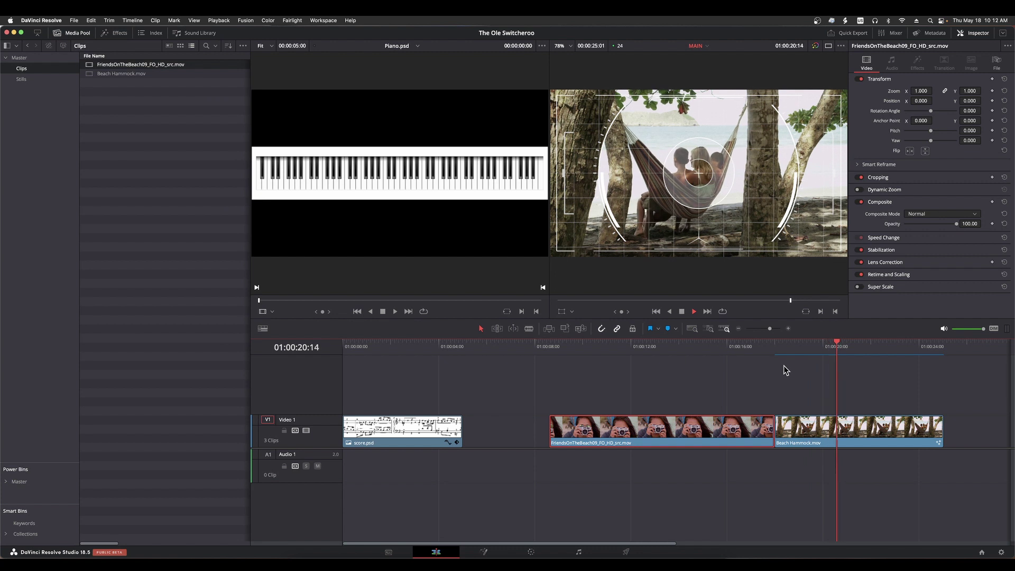
pyautogui.press('space')
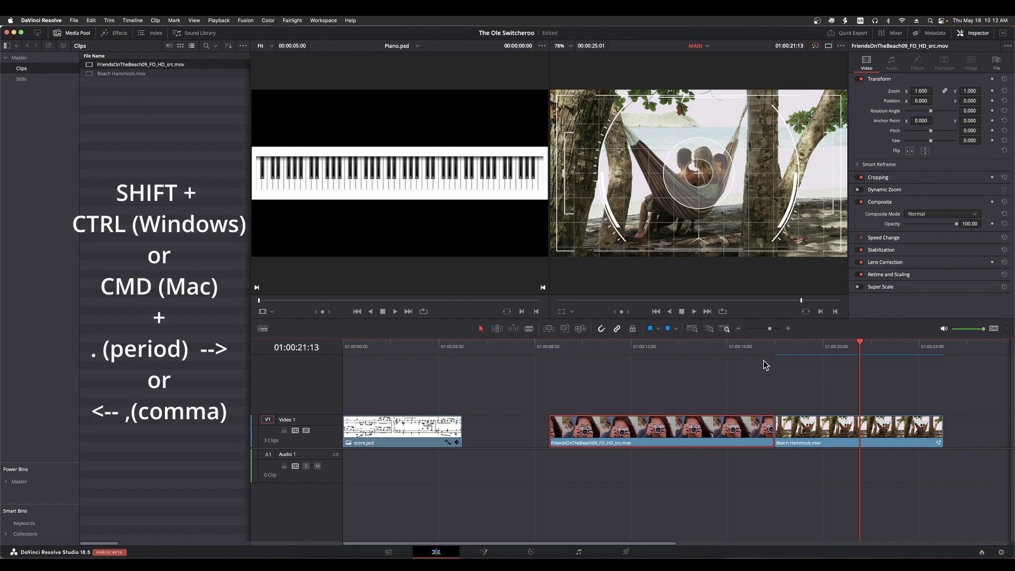
# Swap the two beach clips back and forth, ending with FriendsOnTheBeach09 first
pyautogui.press('shift+super+period')
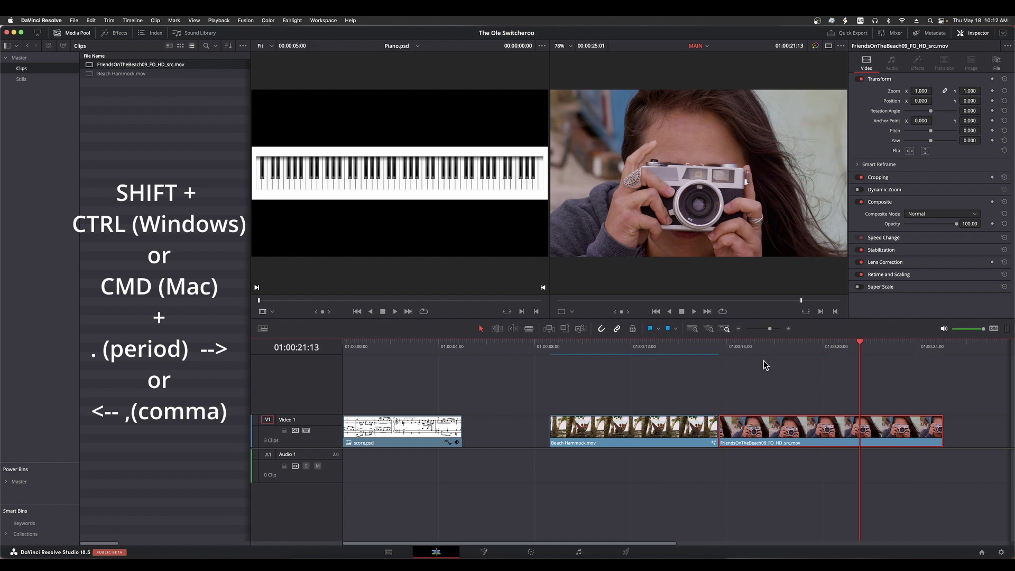
pyautogui.press('shift+super+comma')
pyautogui.press('shift+super+period')
pyautogui.press('shift+super+comma')
pyautogui.press('shift+super+period')
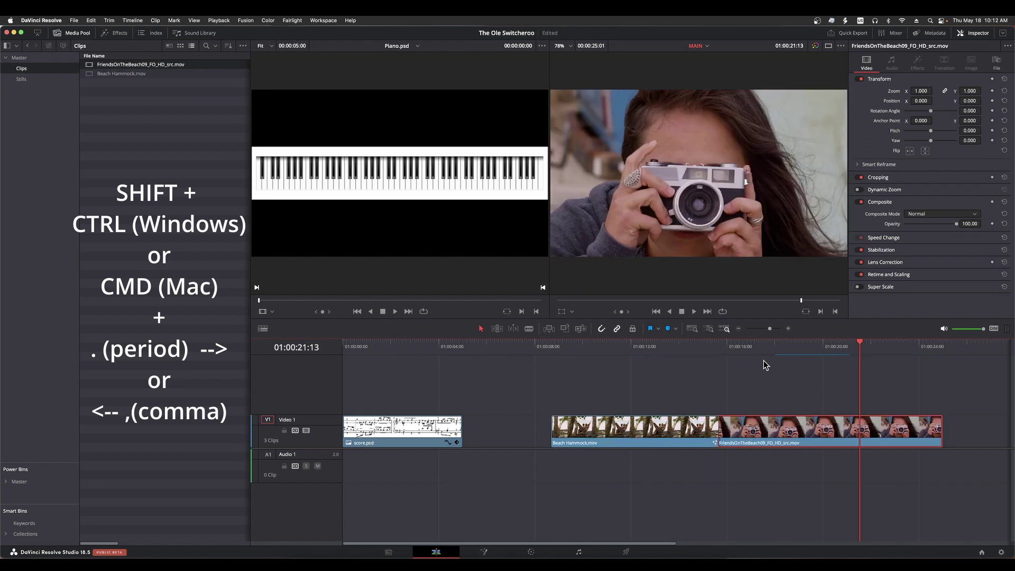
pyautogui.press('shift+super+comma')
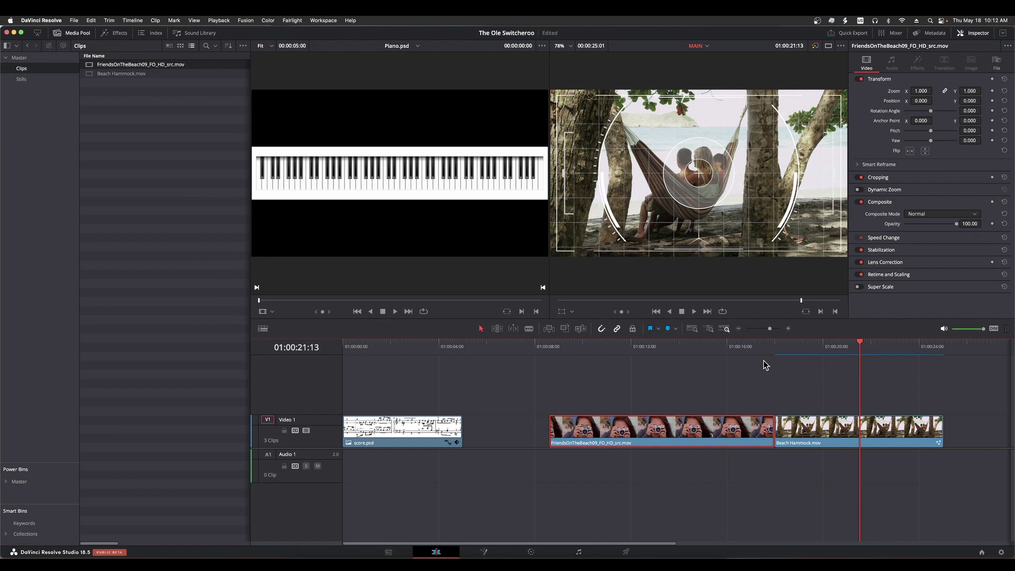
pyautogui.press('Up')
pyautogui.press('Up')
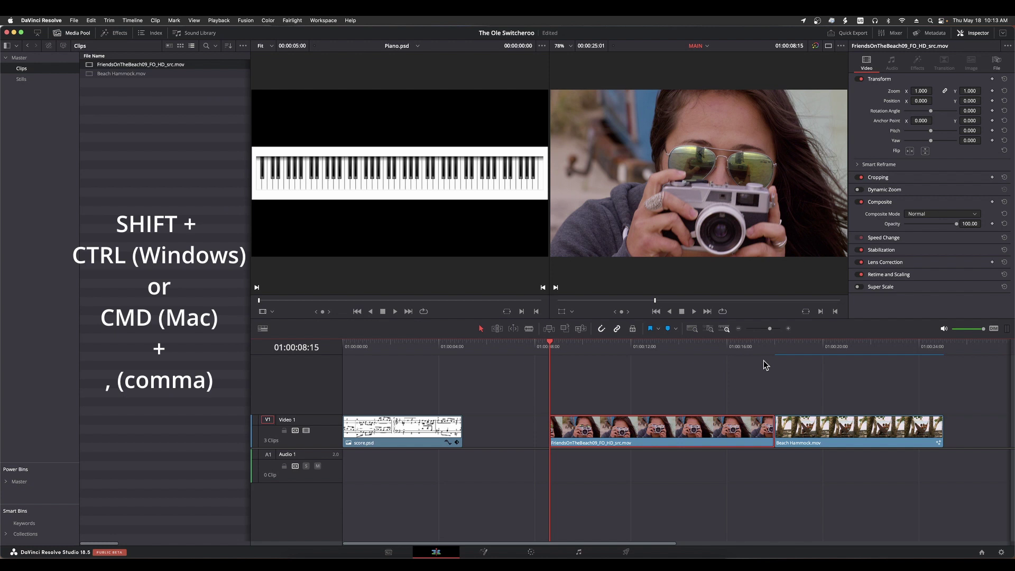
pyautogui.press('super+shift+comma')
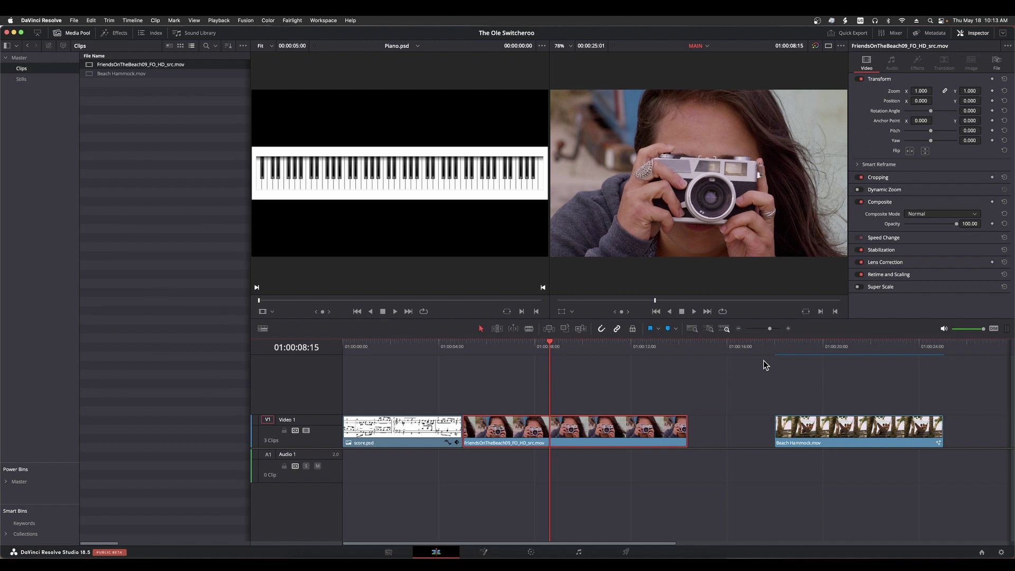
pyautogui.press('super+shift+period')
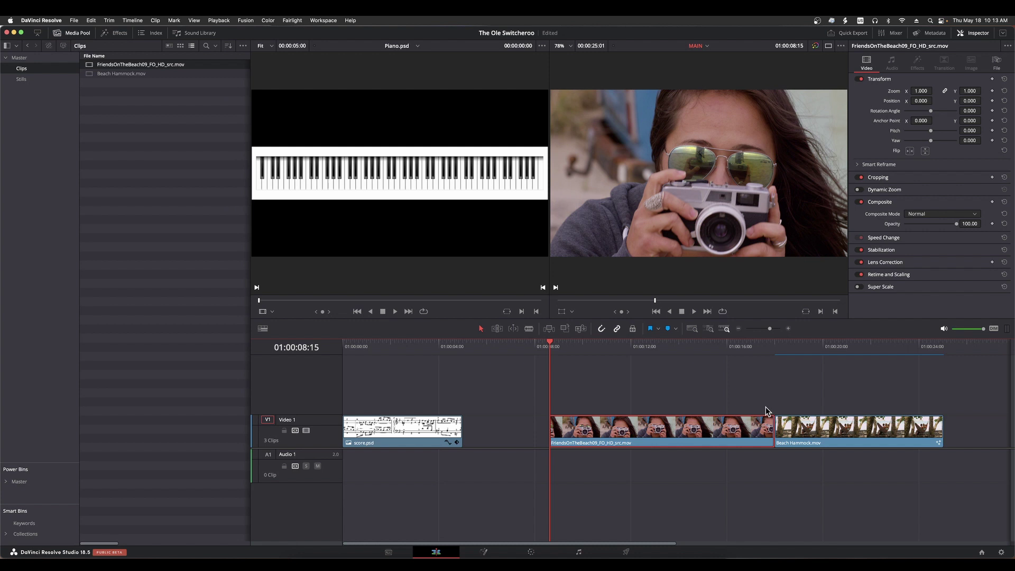
pyautogui.click(691, 342)
# Swap Beach Hammock ahead of FriendsOnTheBeach09, then select the gap before it
pyautogui.click(869, 431)
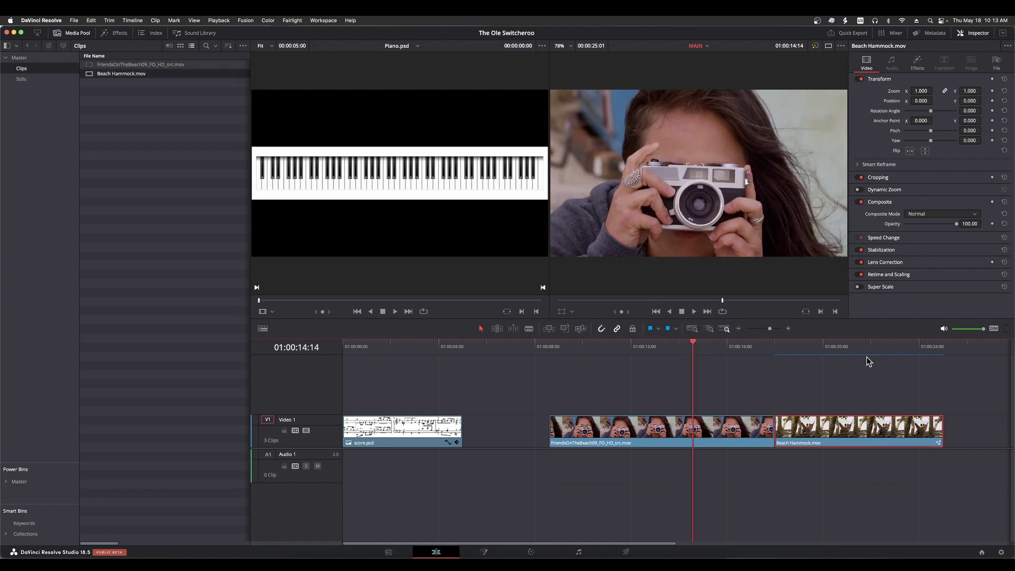
pyautogui.click(860, 344)
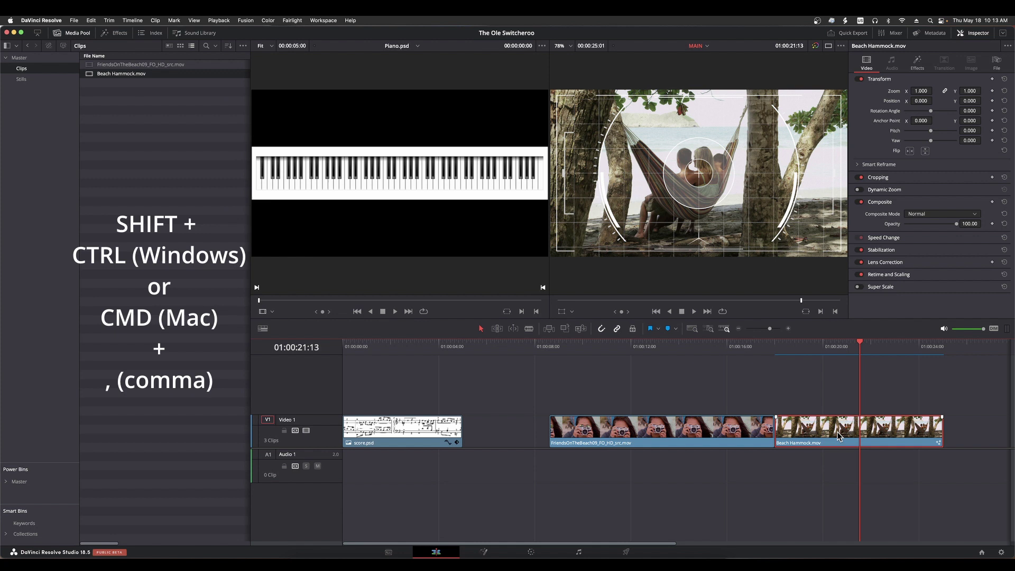
pyautogui.press('super+shift+comma')
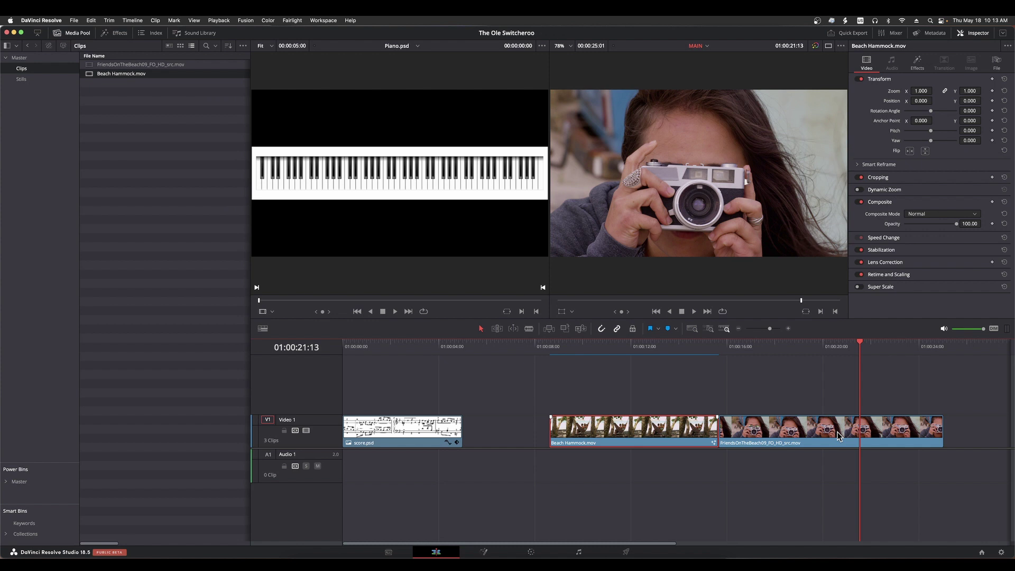
pyautogui.click(485, 438)
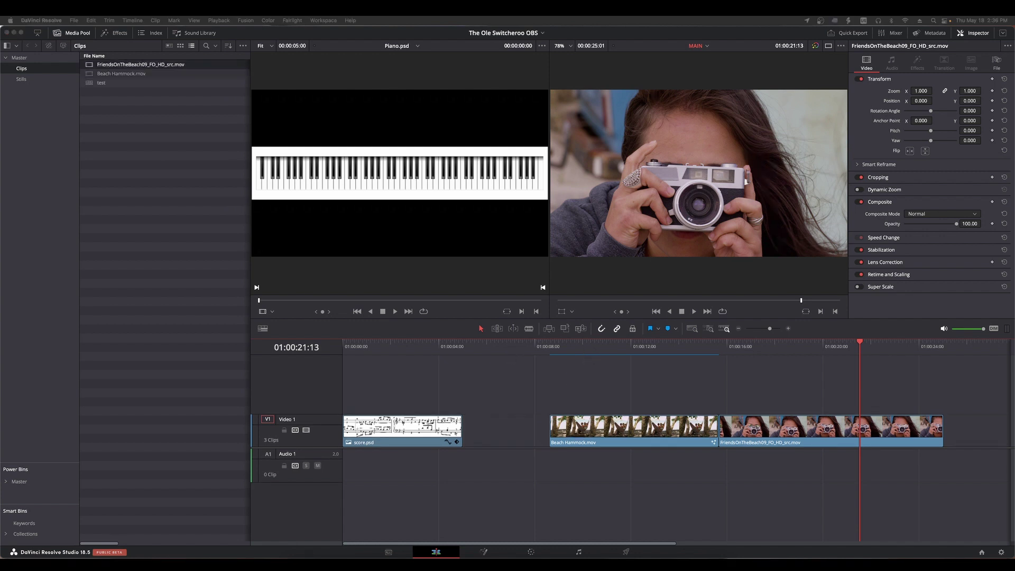
# Raise FriendsOnTheBeach09 onto new Video 2, 3 and 4 tracks, then lower it back down
pyautogui.click(777, 392)
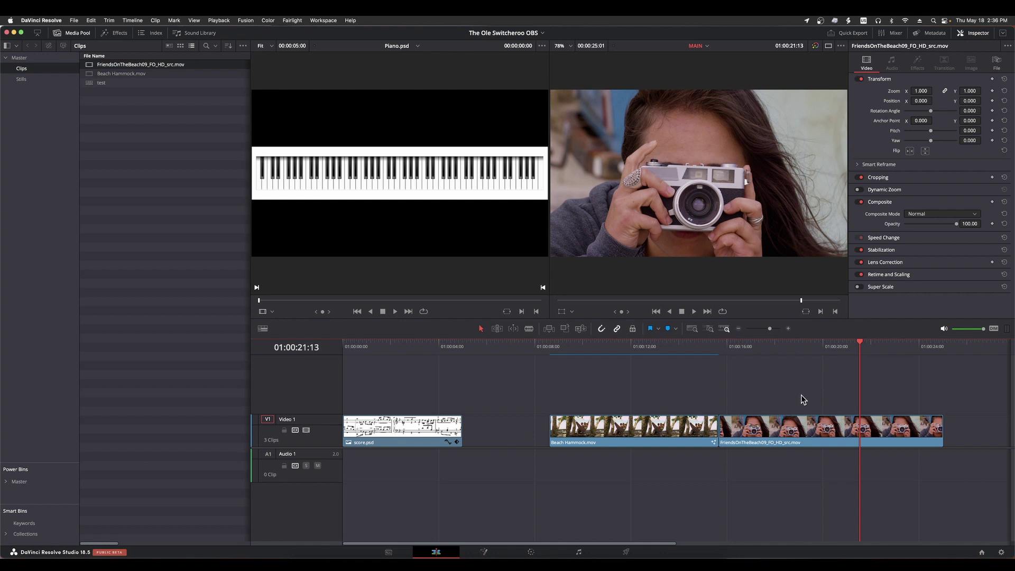
pyautogui.click(799, 431)
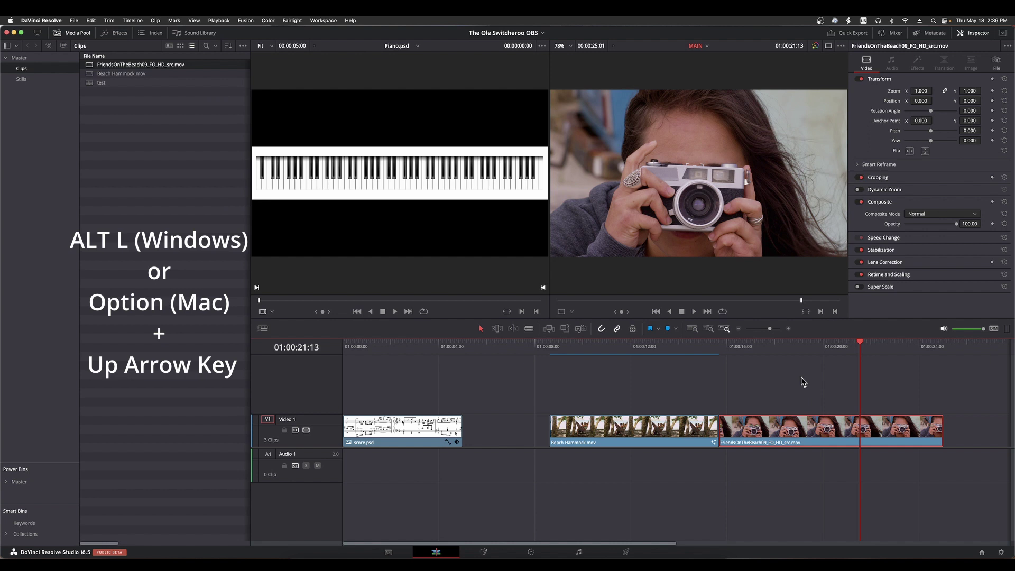
pyautogui.hotkey('alt', 'Up')
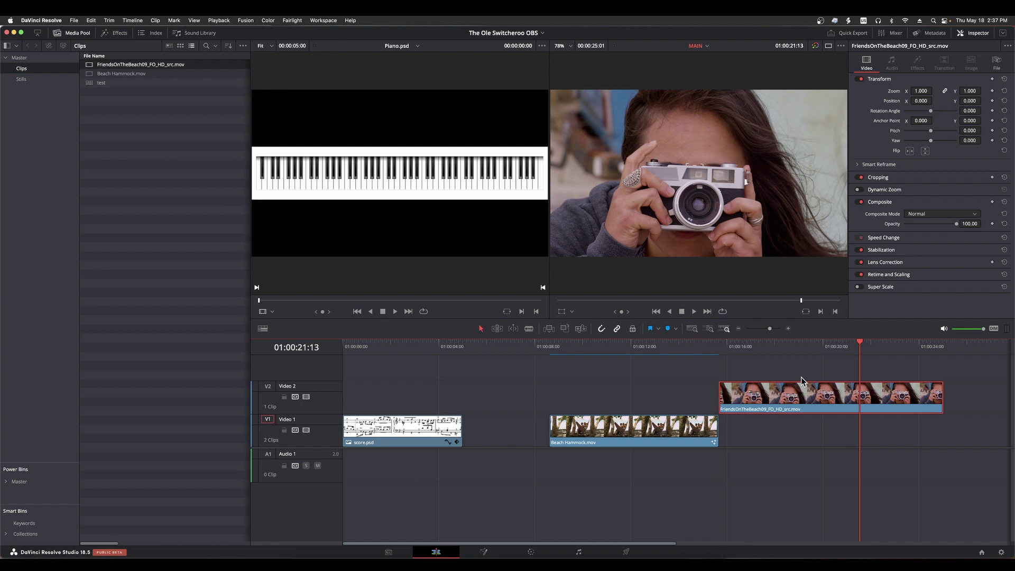
pyautogui.hotkey('alt', 'Up')
pyautogui.hotkey('alt', 'Up')
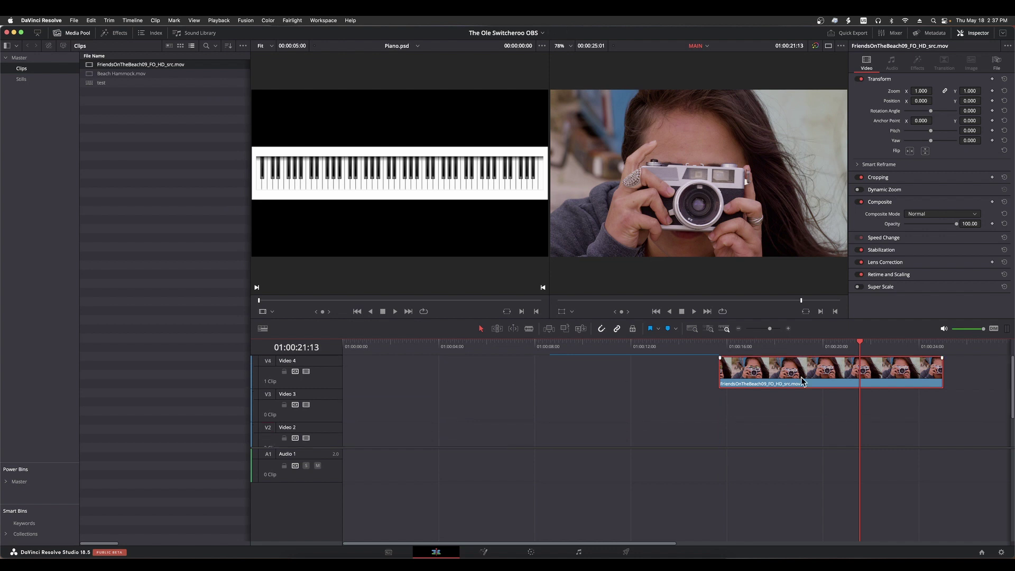
pyautogui.hotkey('alt', 'Up')
pyautogui.hotkey('alt', 'Up')
pyautogui.press('Down')
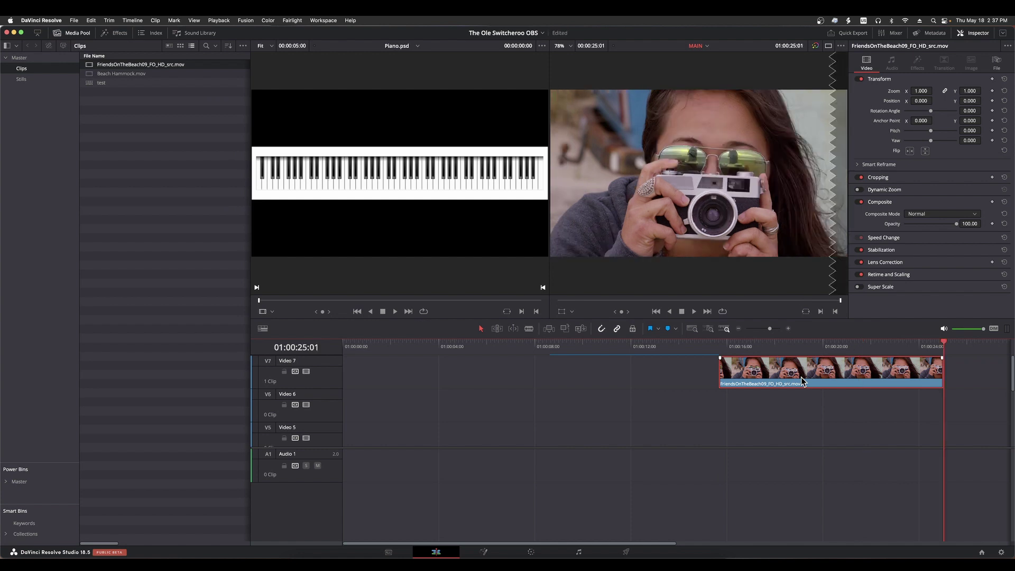
pyautogui.hotkey('alt', 'Down')
pyautogui.hotkey('alt', 'Down')
pyautogui.hotkey('alt', 'Down')
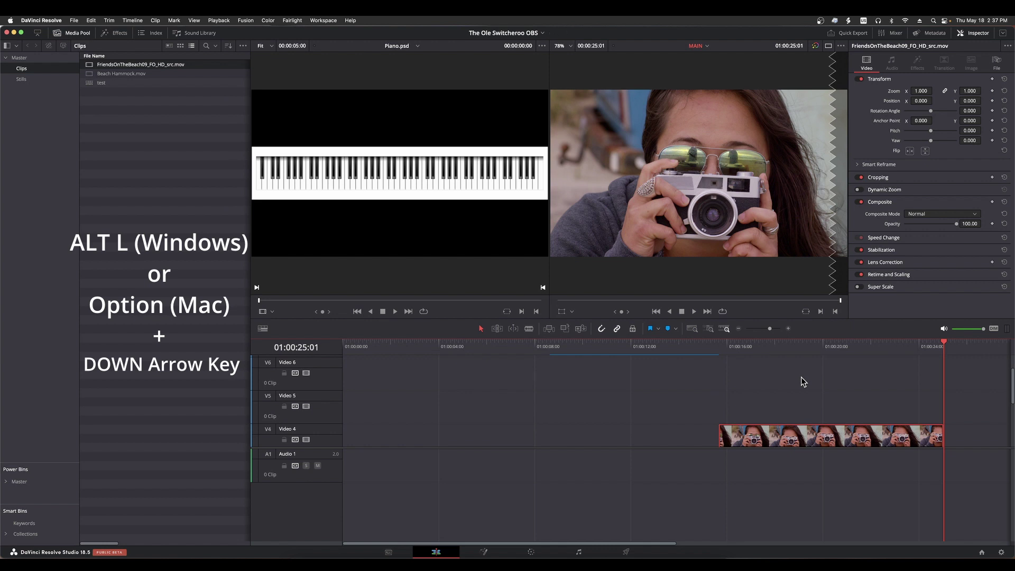
pyautogui.hotkey('alt', 'Down')
pyautogui.hotkey('alt', 'Down')
pyautogui.hotkey('alt', 'Down')
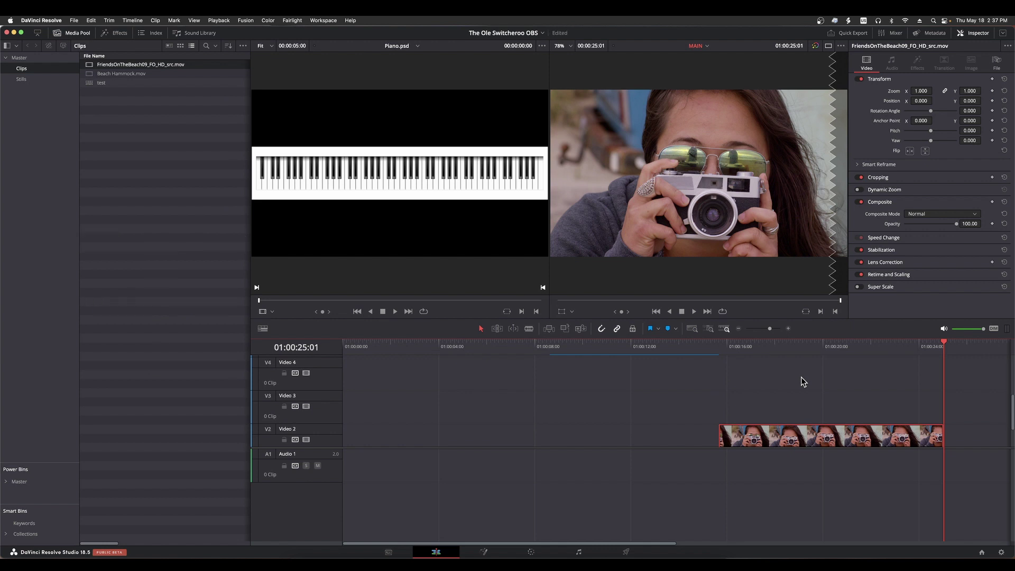
# Use Delete Empty Tracks to remove the empty Video 2 and Video 3 tracks
pyautogui.rightClick(324, 397)
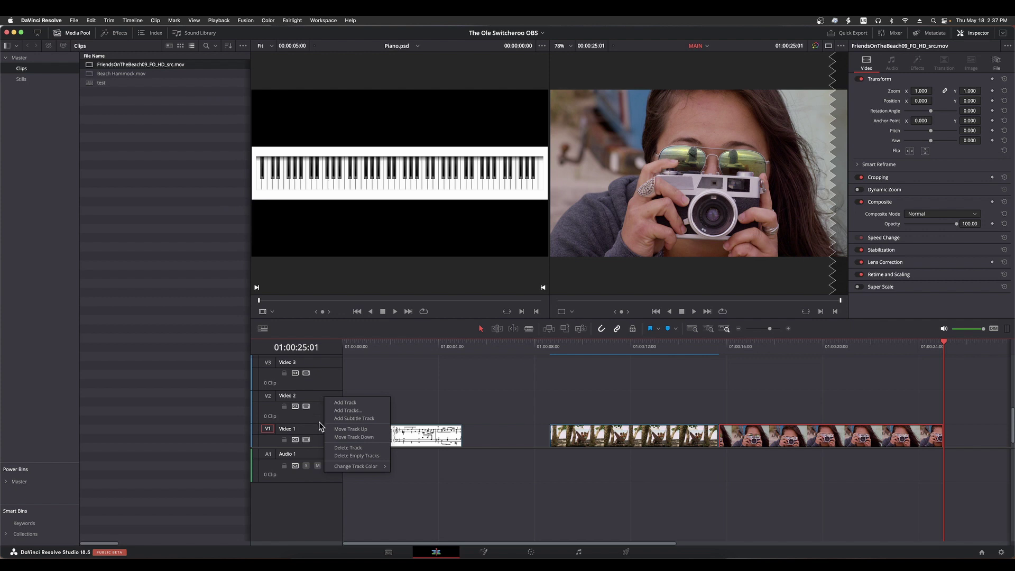
pyautogui.click(339, 456)
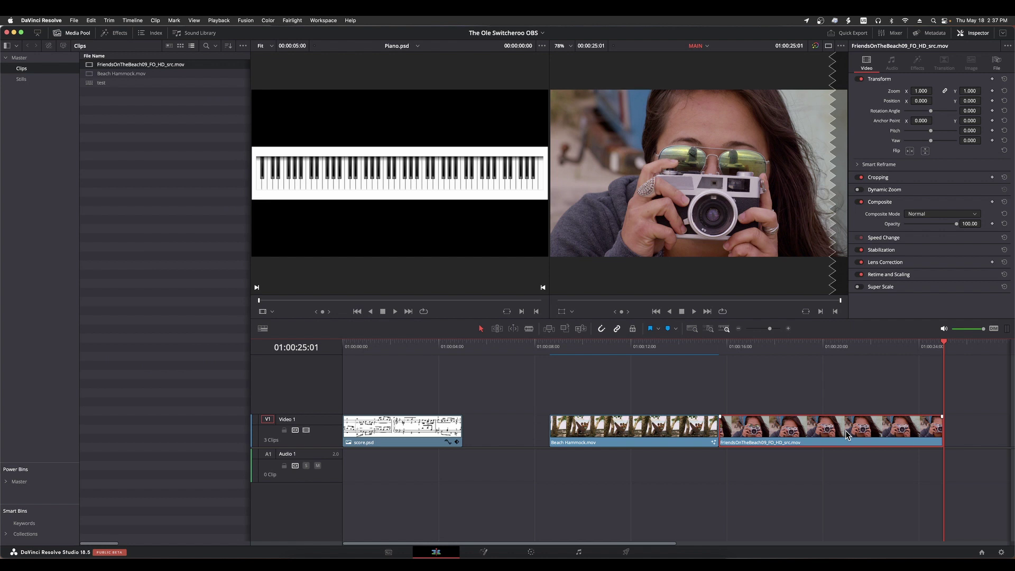
pyautogui.moveTo(845, 431); pyautogui.dragTo(853, 397)
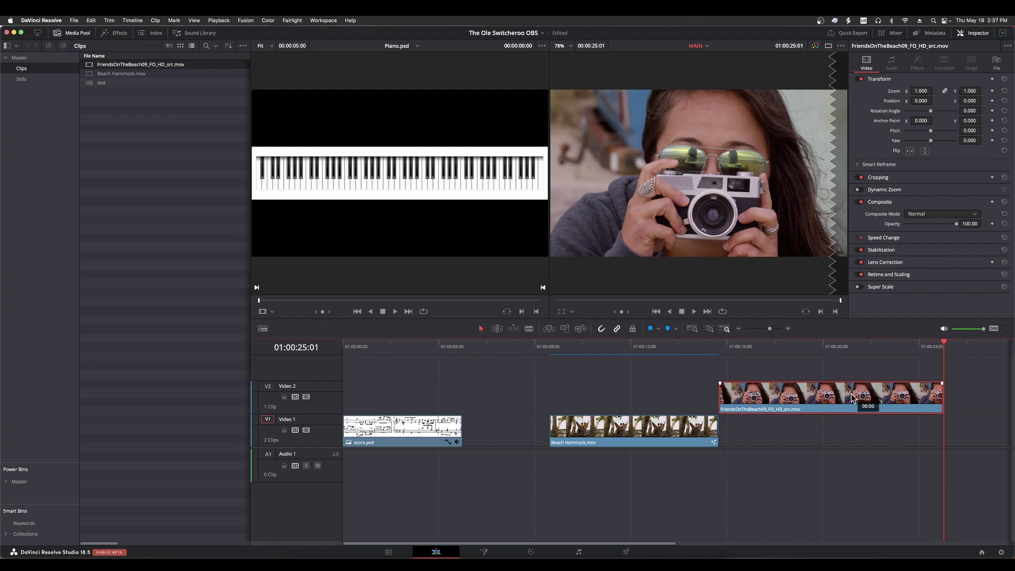
pyautogui.moveTo(853, 397); pyautogui.dragTo(852, 397)
pyautogui.moveTo(838, 399)
pyautogui.mouseDown()
pyautogui.moveTo(839, 377)
pyautogui.moveTo(838, 394)
pyautogui.mouseUp()
pyautogui.moveTo(850, 386); pyautogui.dragTo(851, 373)
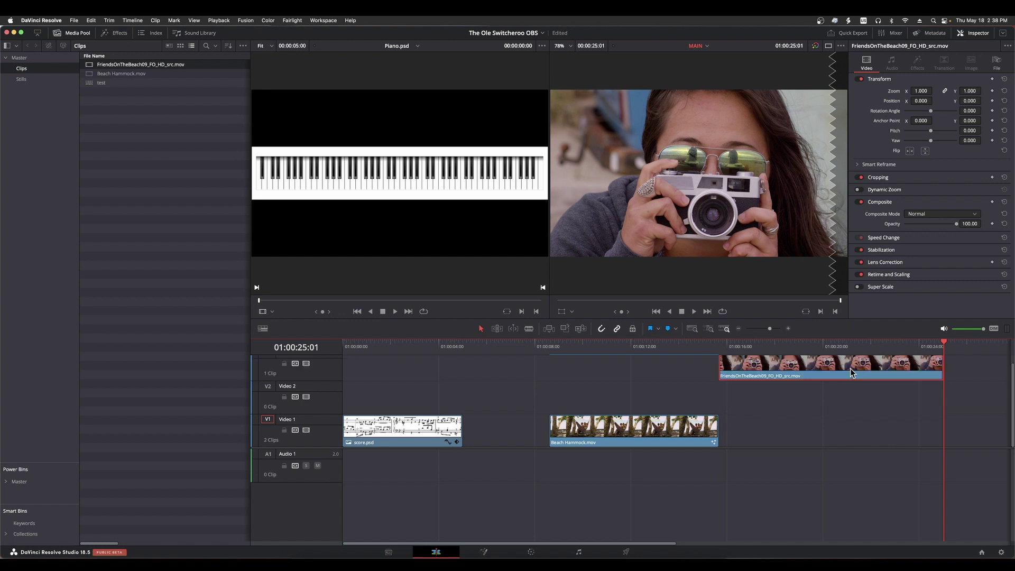
pyautogui.moveTo(851, 373); pyautogui.dragTo(859, 426)
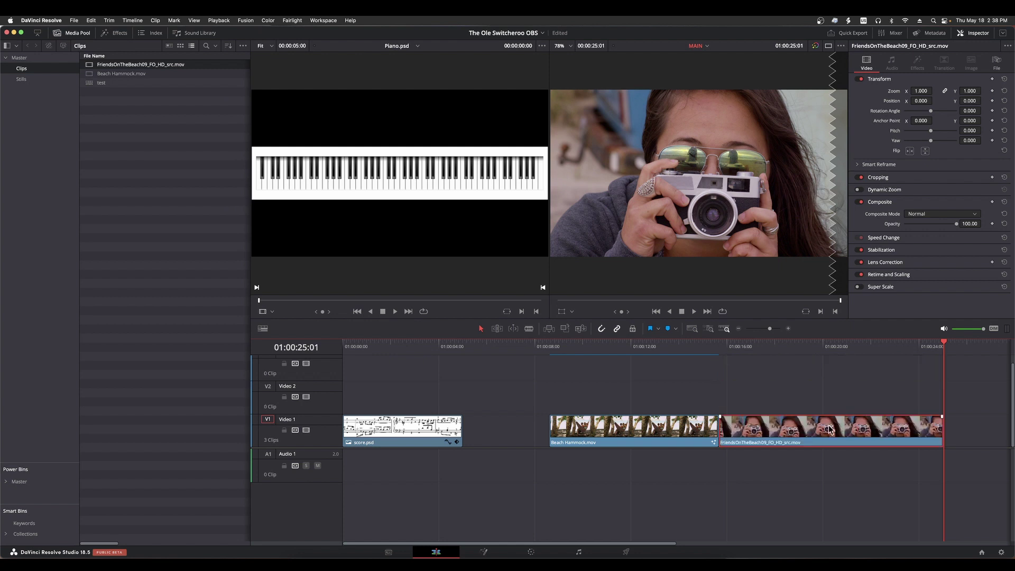
pyautogui.scroll(1, 317, 384)
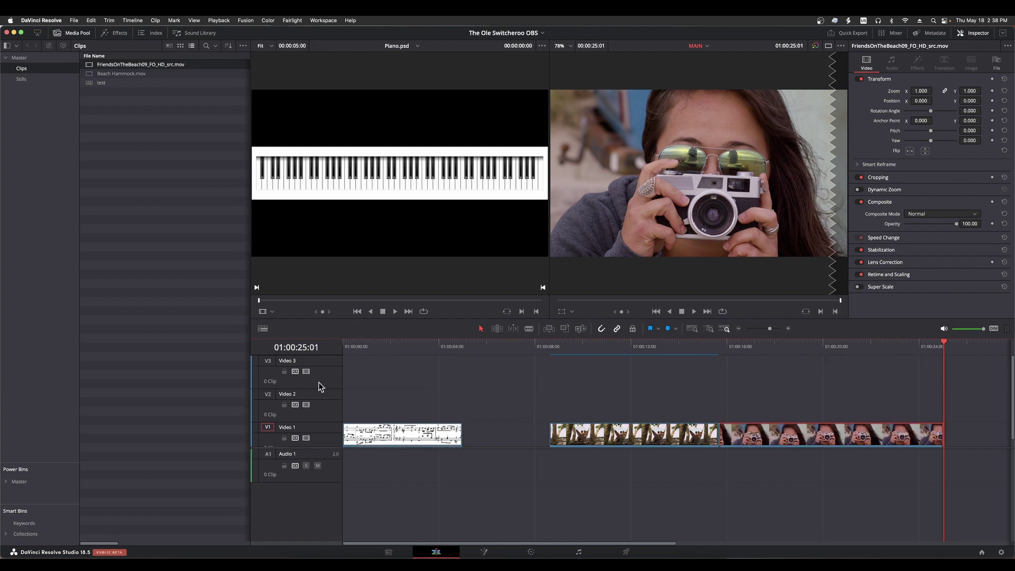
pyautogui.scroll(-1, 318, 384)
pyautogui.rightClick(326, 367)
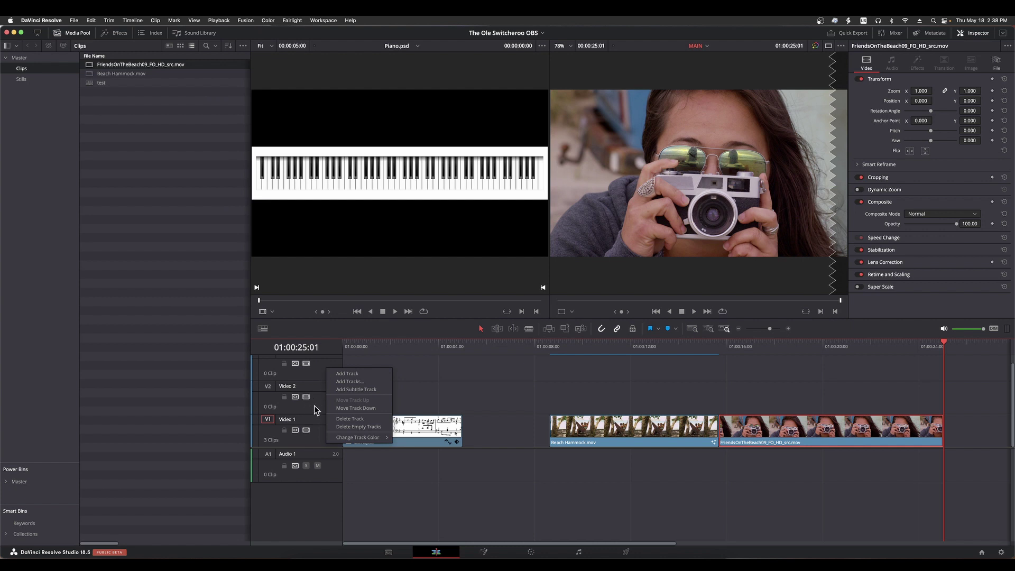
pyautogui.click(344, 427)
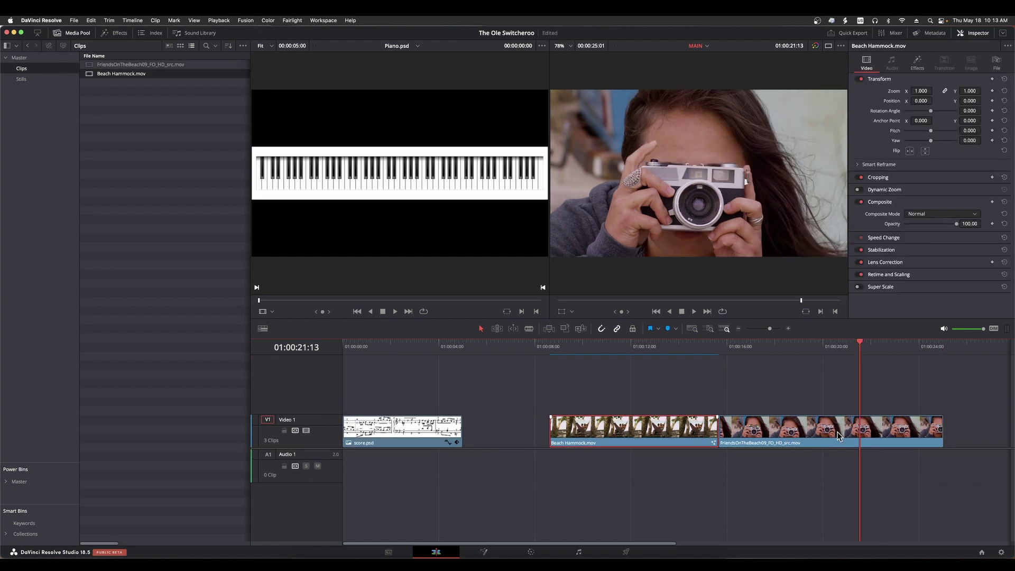
# Save the project with Cmd+S and select the gap before Beach Hammock
pyautogui.press('super+s')
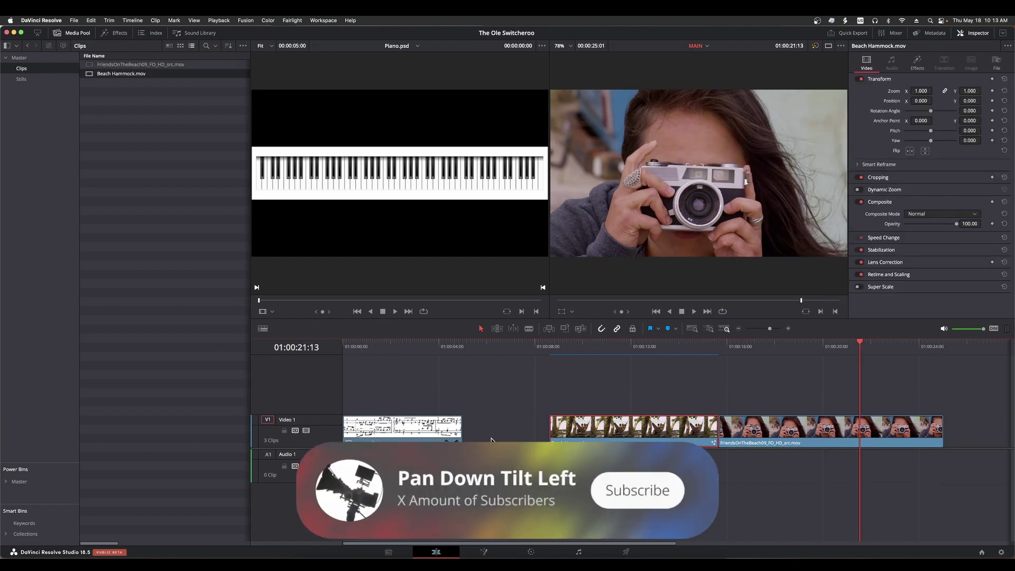
pyautogui.click(506, 428)
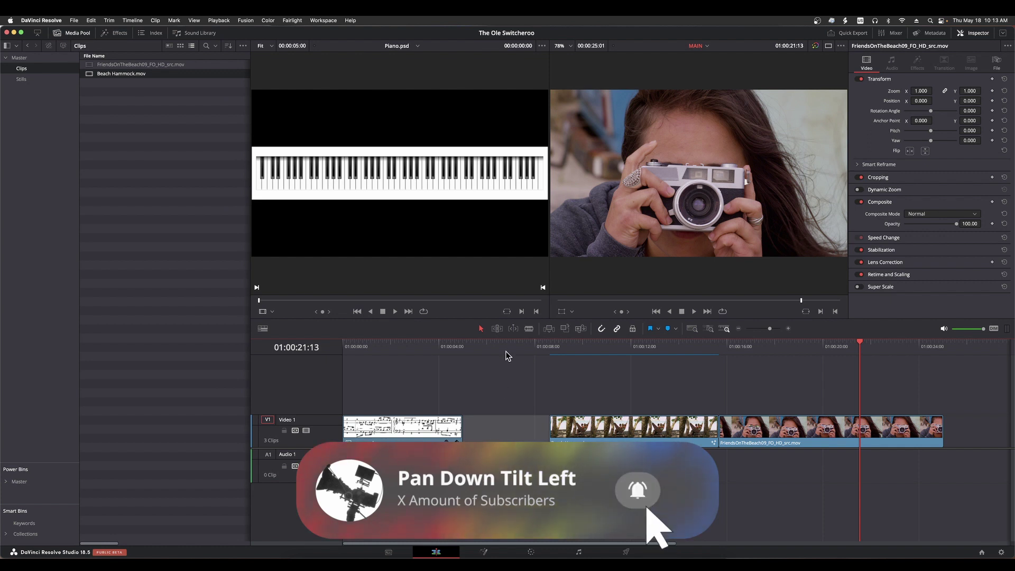